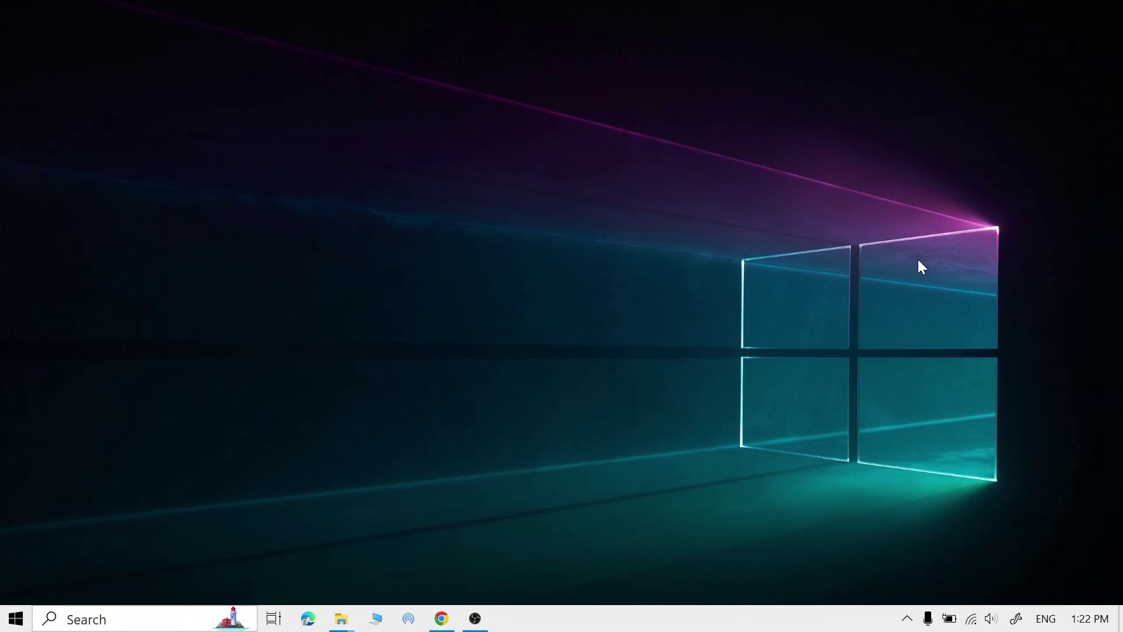
Step: In Chrome, close the pop-up advert on file-upload.in and pass the IM NOT ROBOT check
click(441, 620)
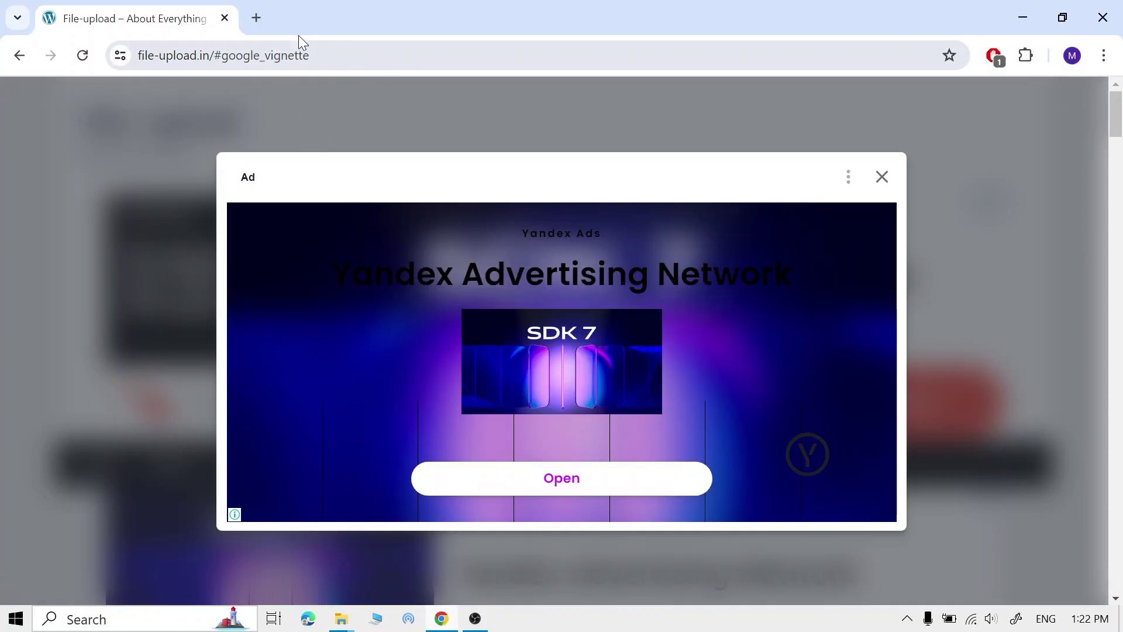
click(884, 178)
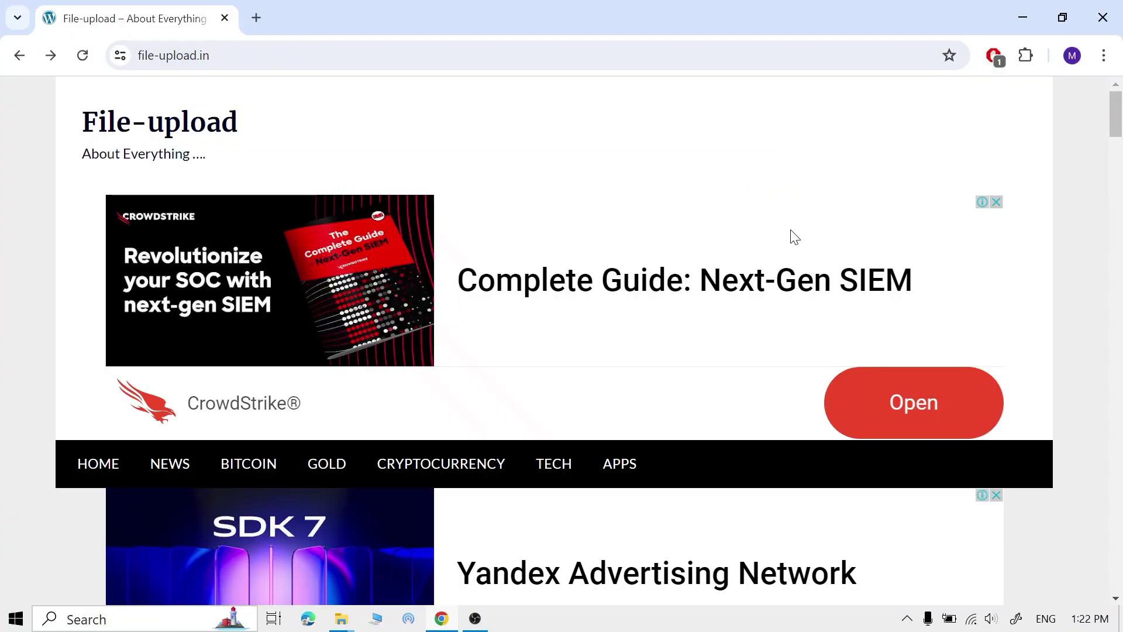
scroll(573, 159, down, 3)
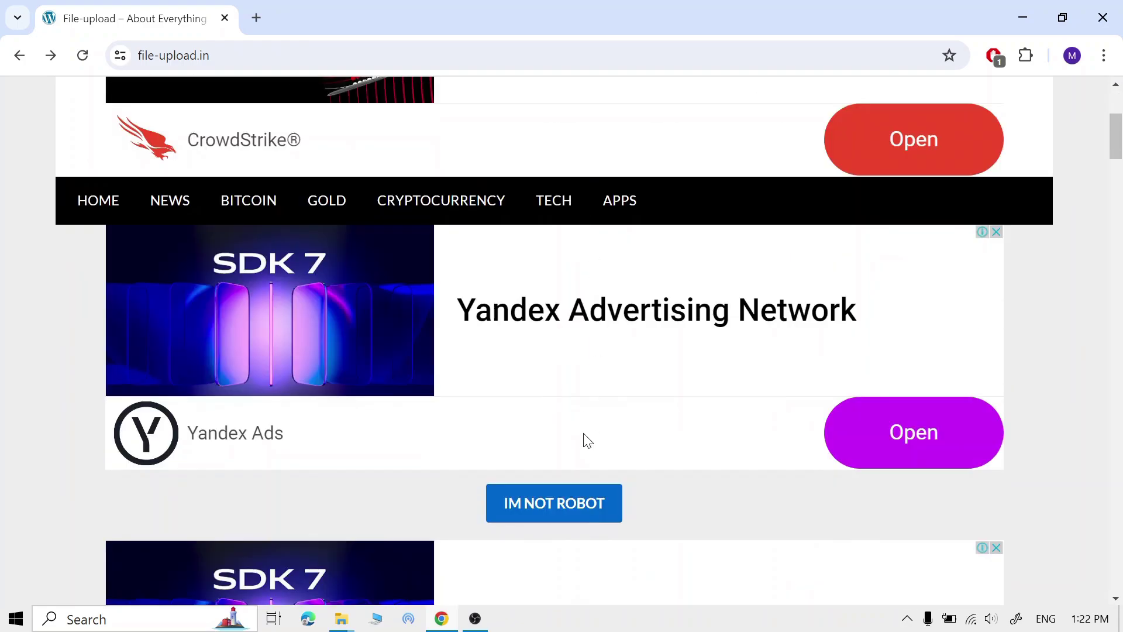
click(531, 501)
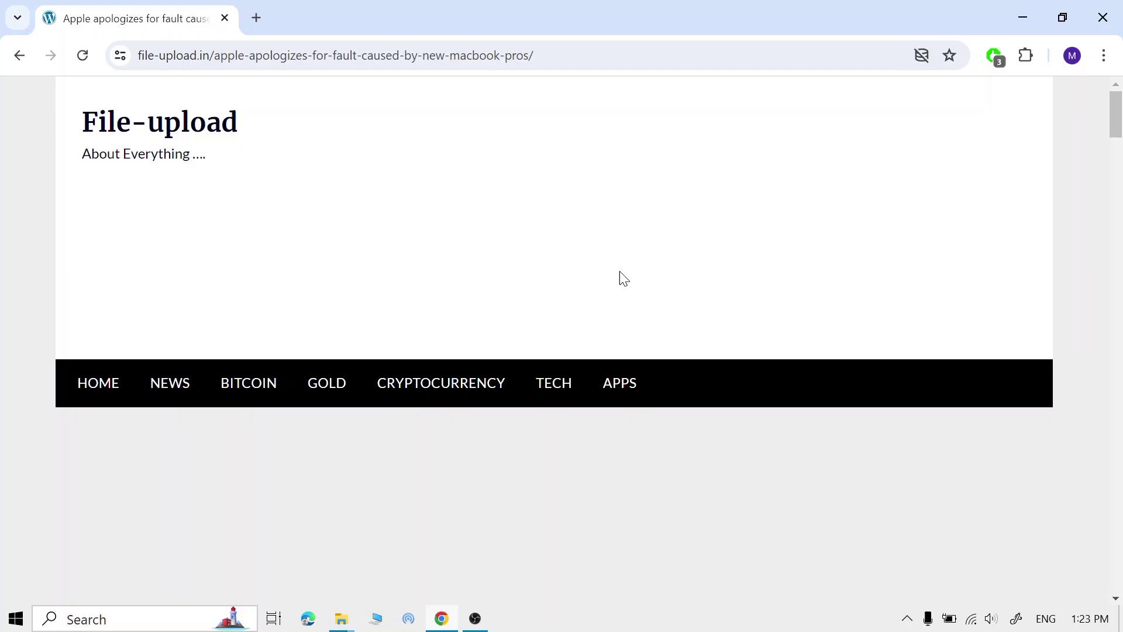
Step: Generate the download link with CLICK 2X FOR GENERATE LINK and follow DOWNLOAD LINK to 7r6.com
scroll(624, 281, down, 3)
scroll(621, 284, down, 1)
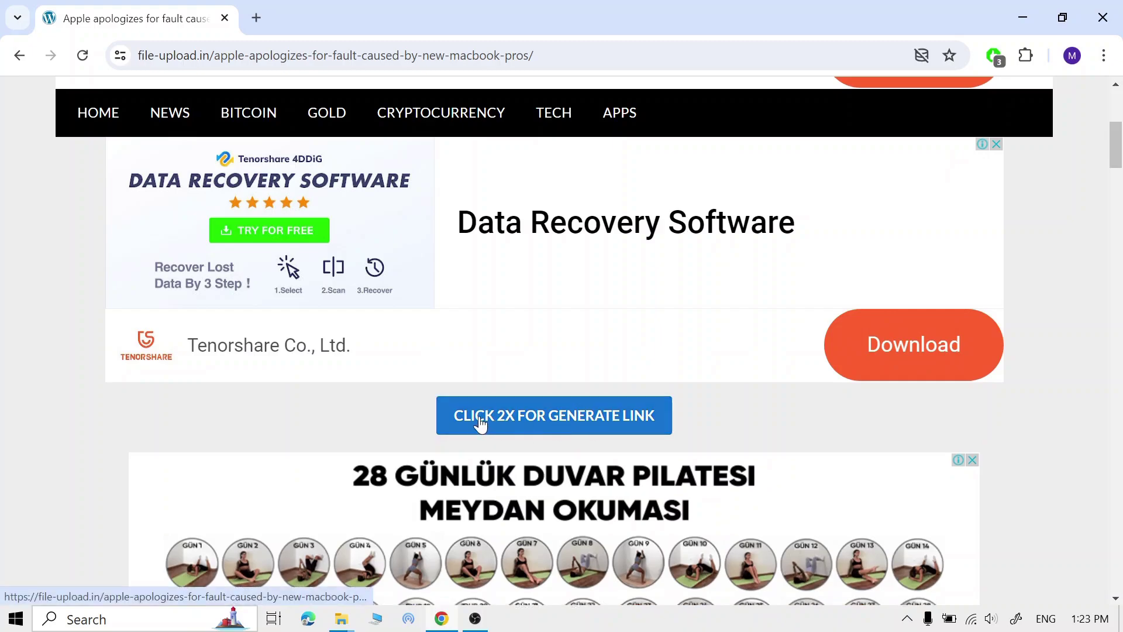
double_click(556, 417)
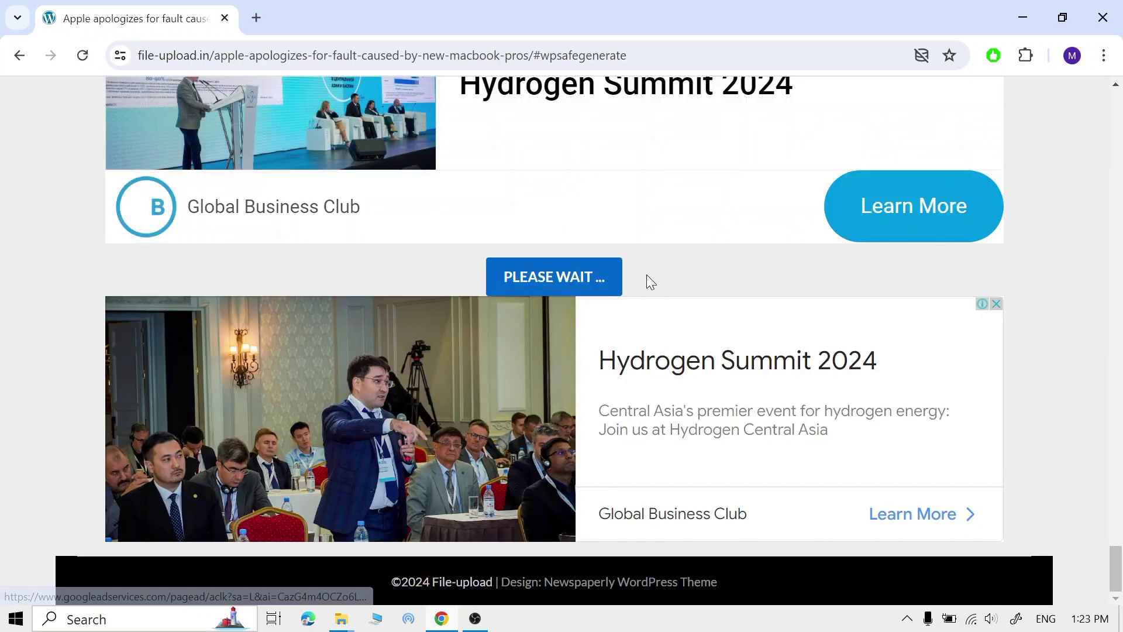
click(558, 279)
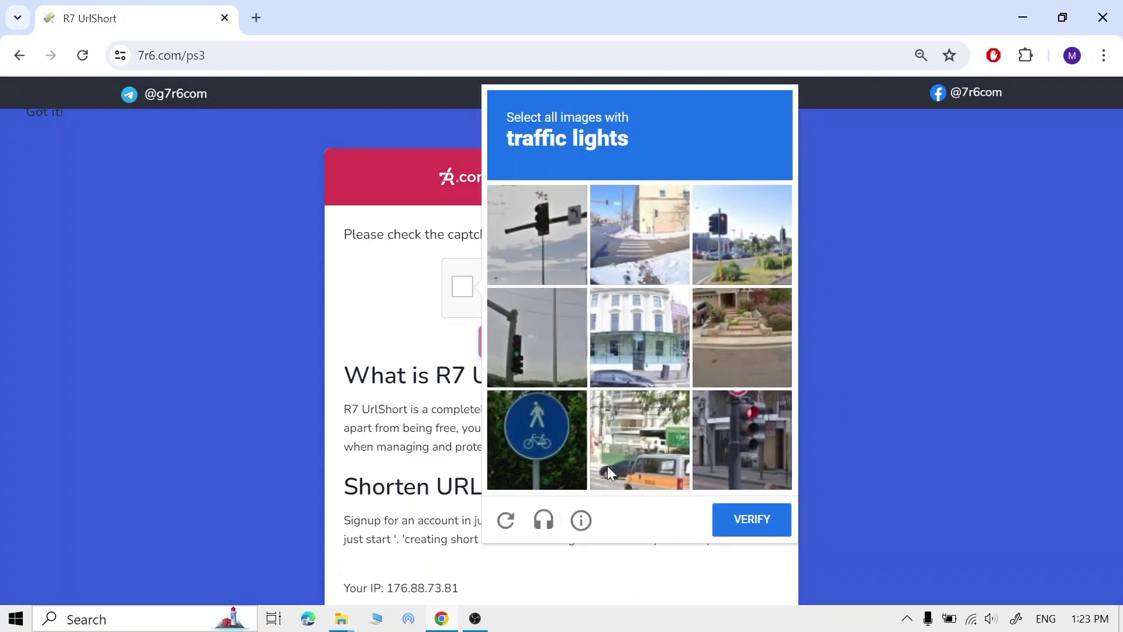
Step: Select the three traffic-light tiles, verify the captcha, and continue to PlayStation's PS3 update page
click(557, 253)
click(536, 355)
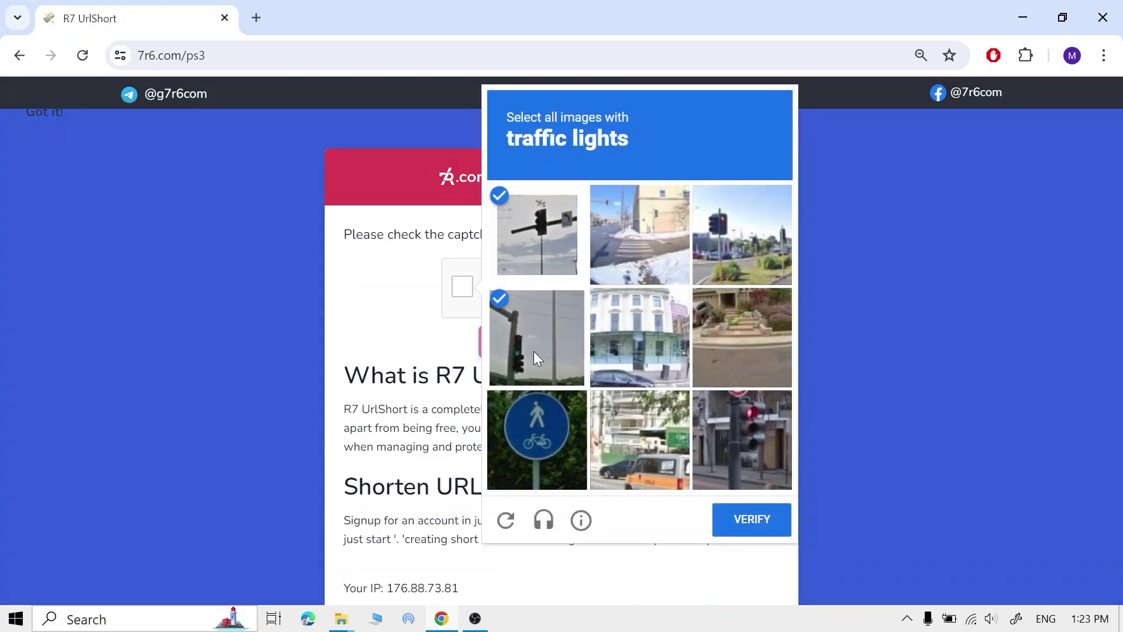
click(765, 456)
click(771, 527)
click(544, 350)
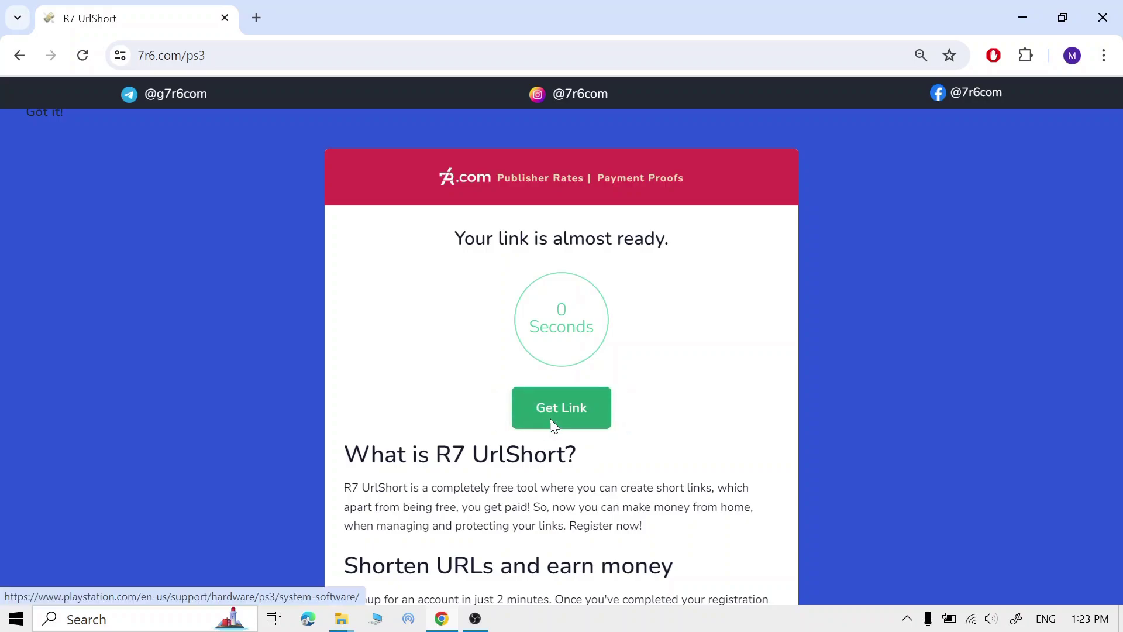
click(554, 421)
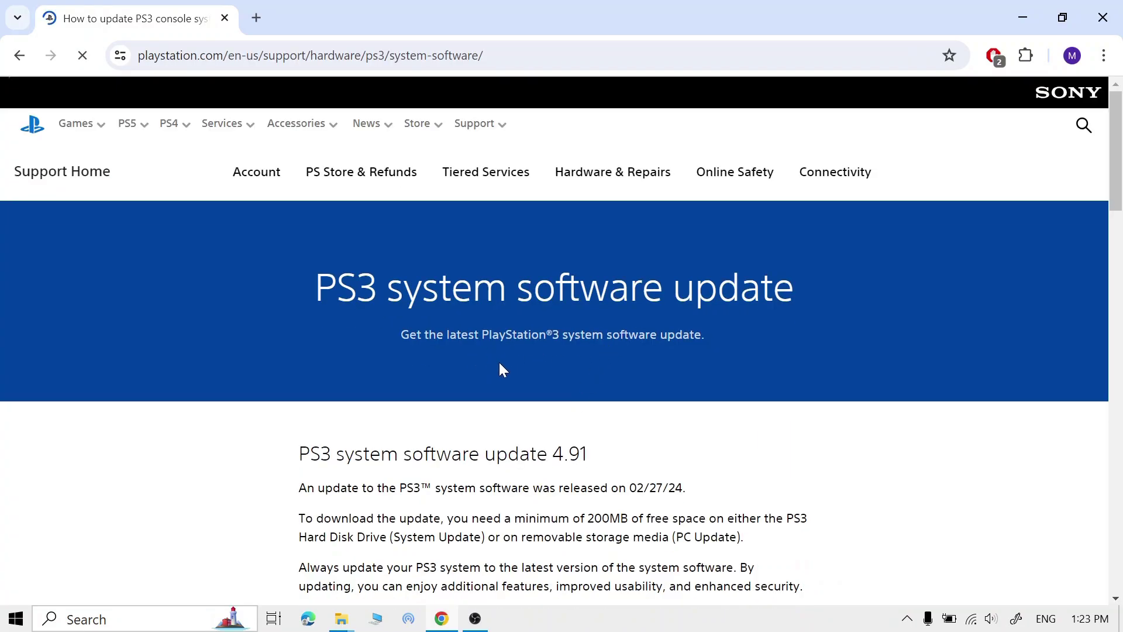
Step: Expand 'Update using a computer' and save PS3UPDAT.PUP into STUFF > PS3 Update
scroll(444, 293, down, 8)
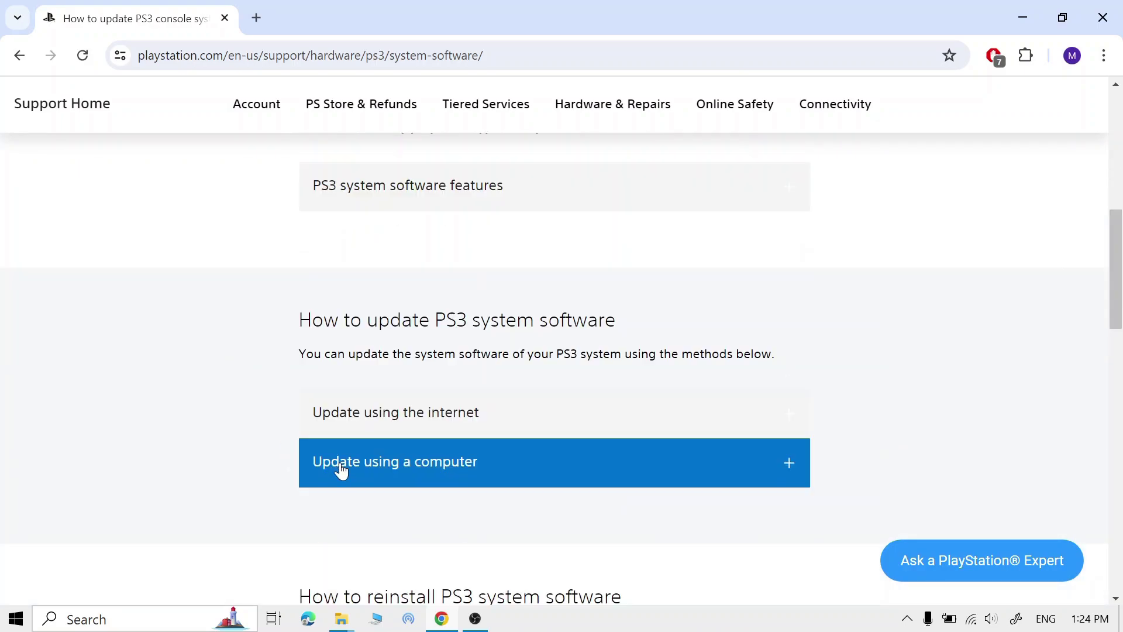
click(789, 465)
scroll(655, 459, down, 3)
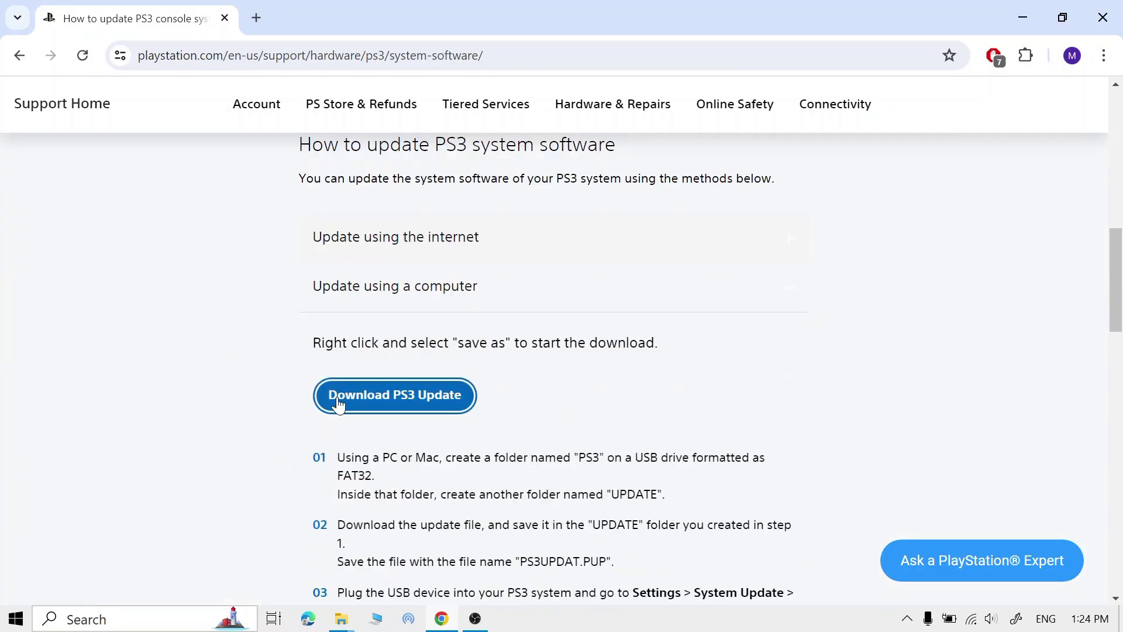
right_click(382, 404)
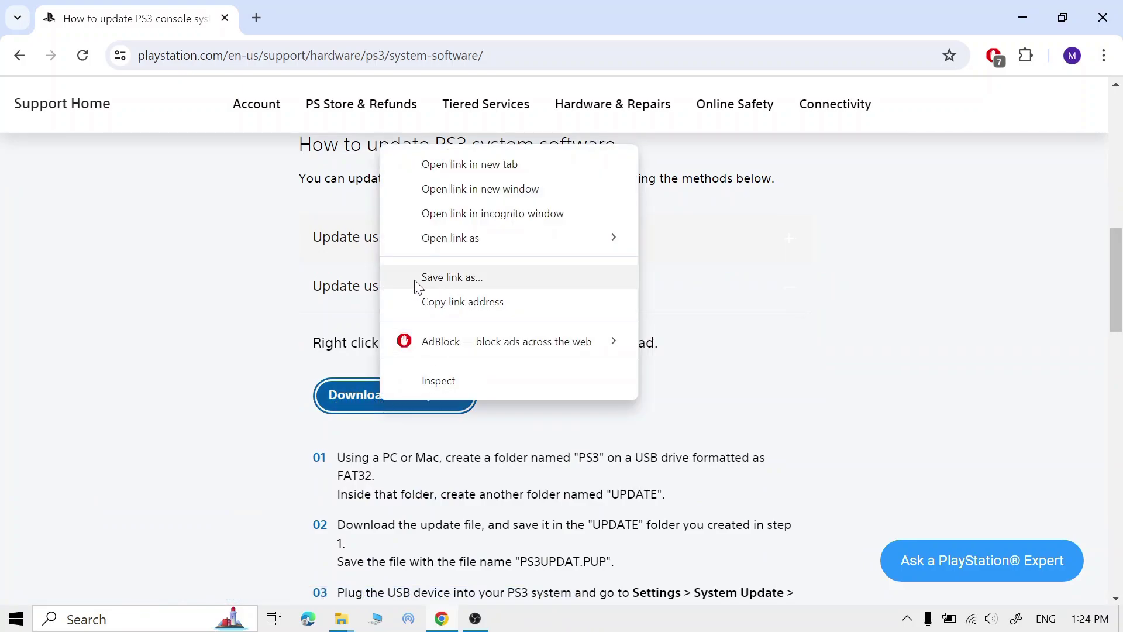
click(436, 286)
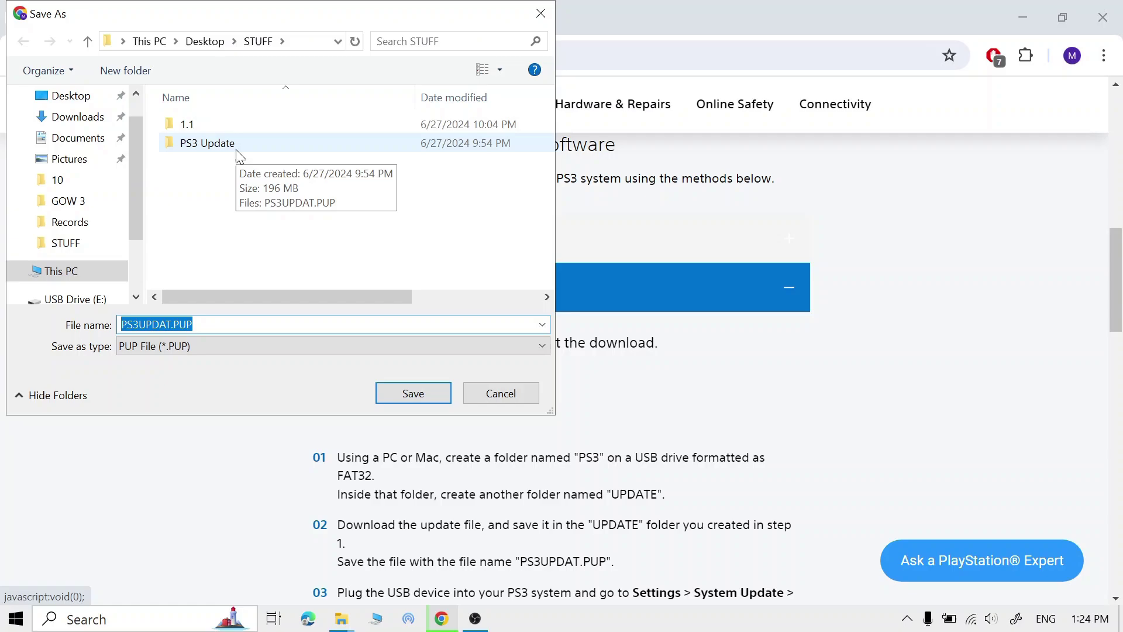
double_click(236, 150)
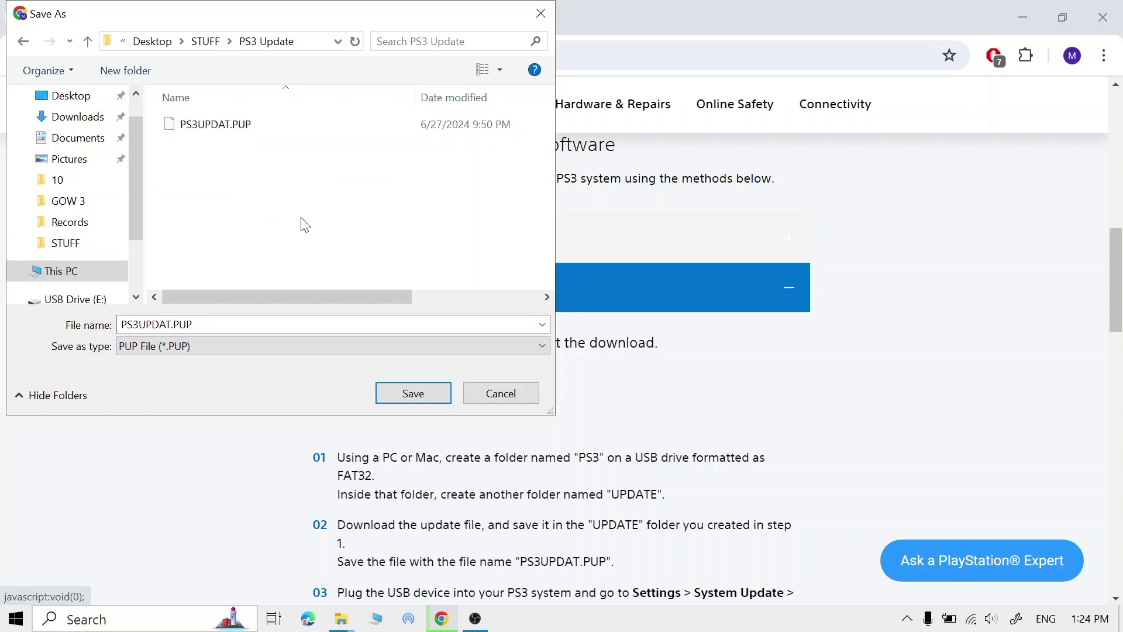
click(541, 13)
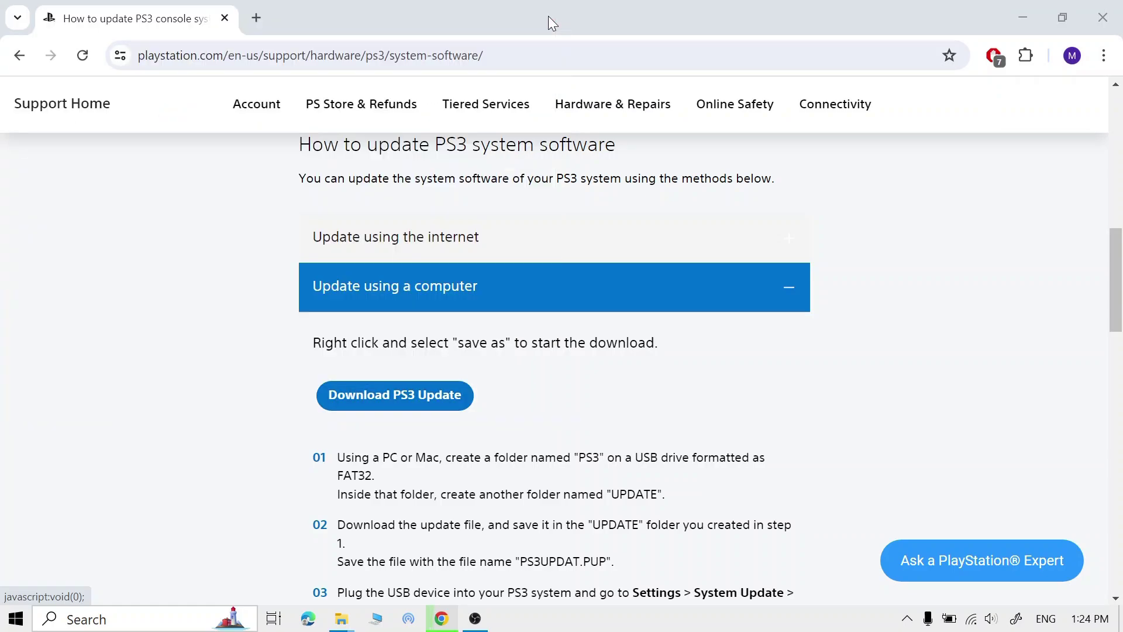
Step: Close Chrome and format USB Drive (E:) from This PC as FAT32, confirming the data erase
click(1108, 12)
click(375, 618)
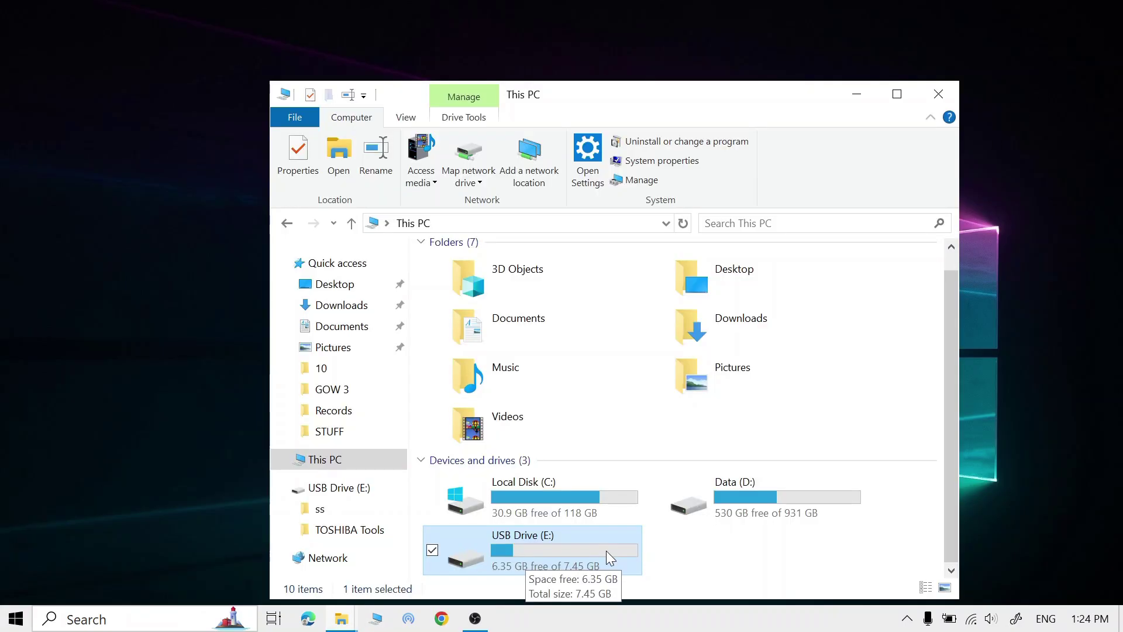
right_click(607, 552)
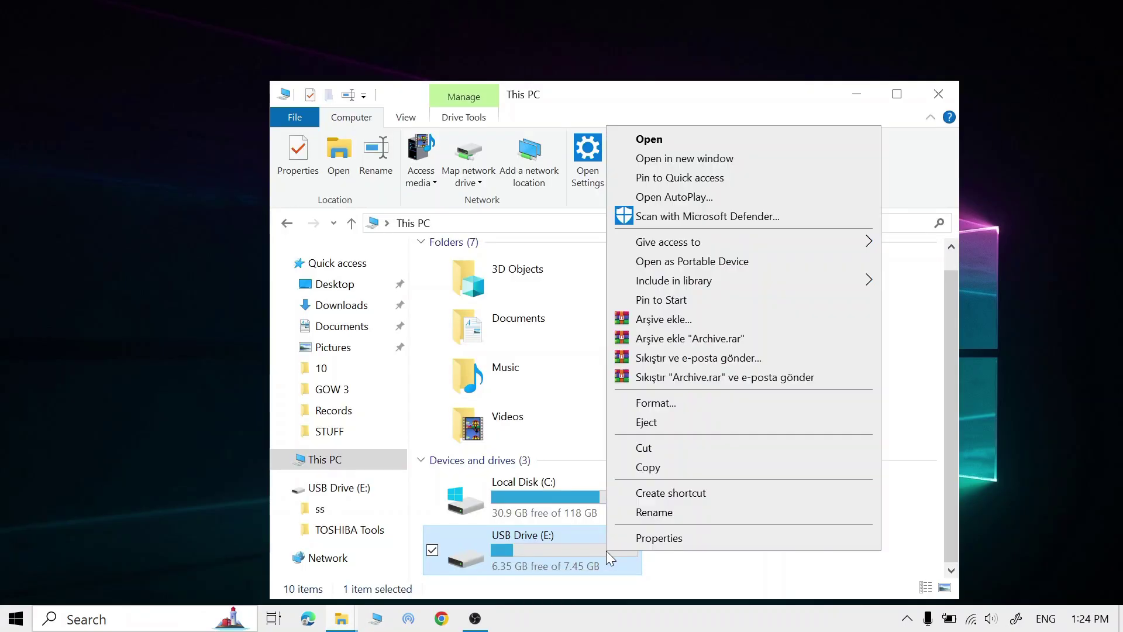
click(656, 402)
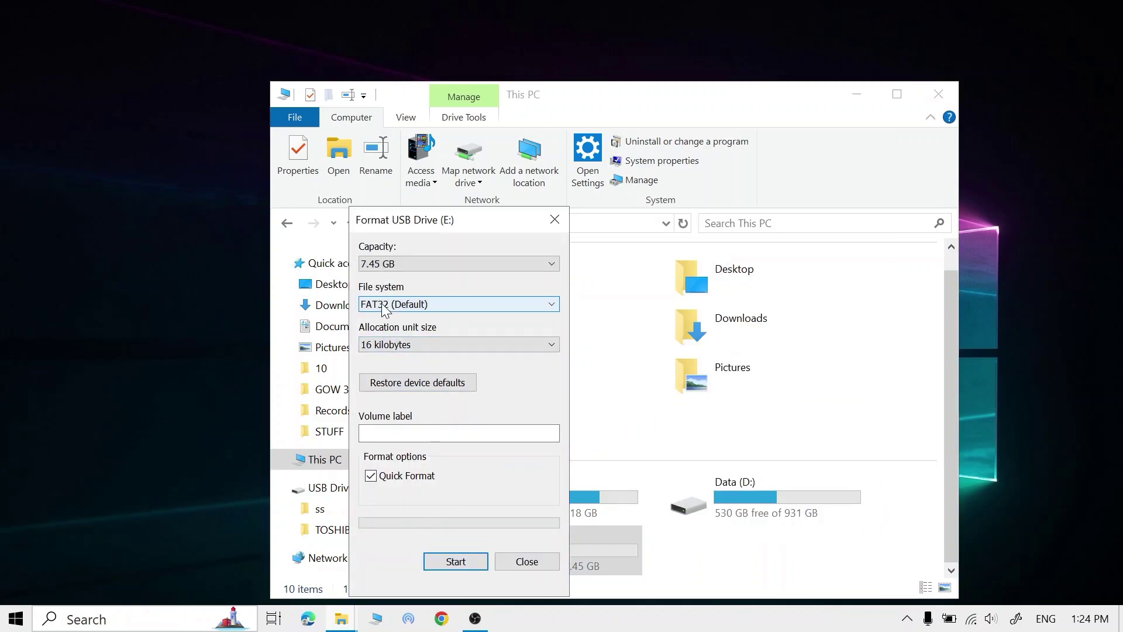
click(460, 564)
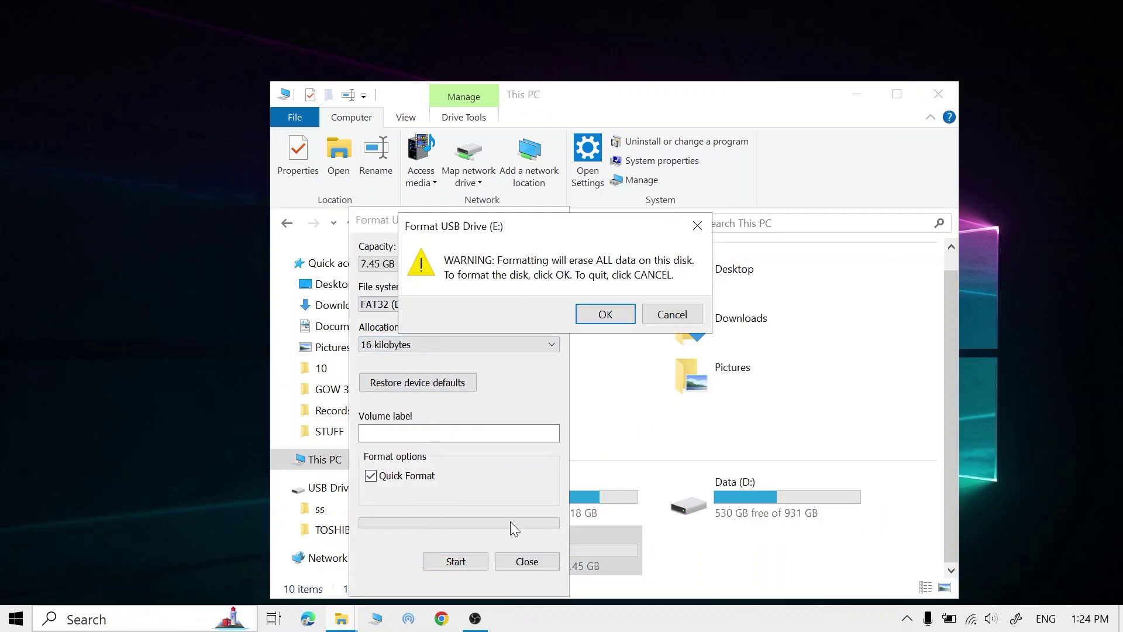
click(605, 316)
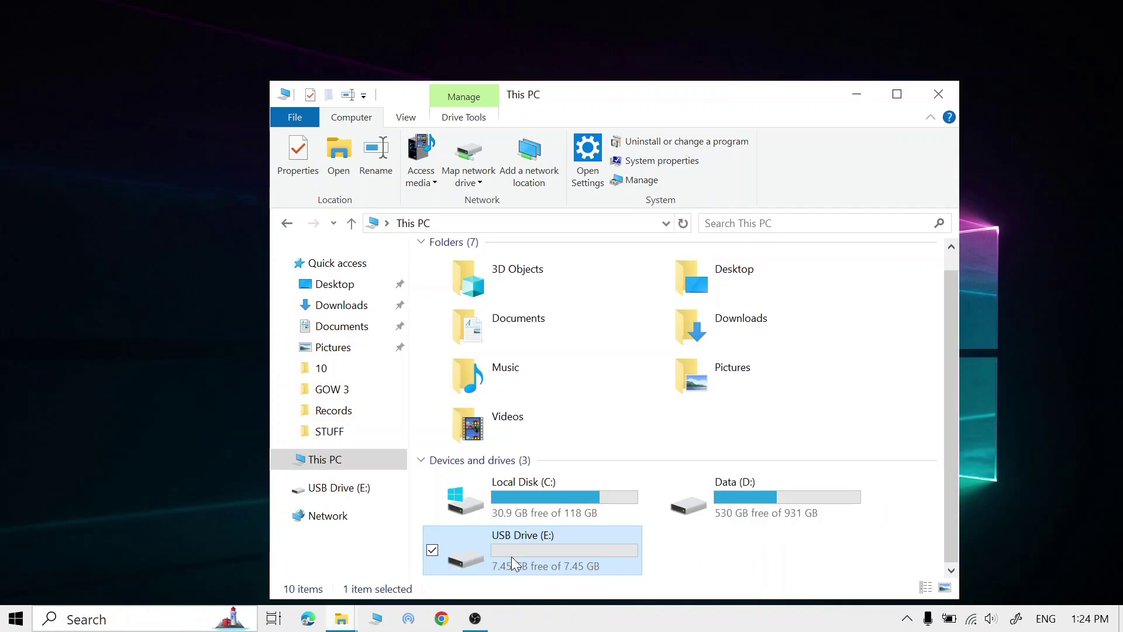
Step: Create a folder named PS3 on USB Drive (E:) and open it
double_click(511, 556)
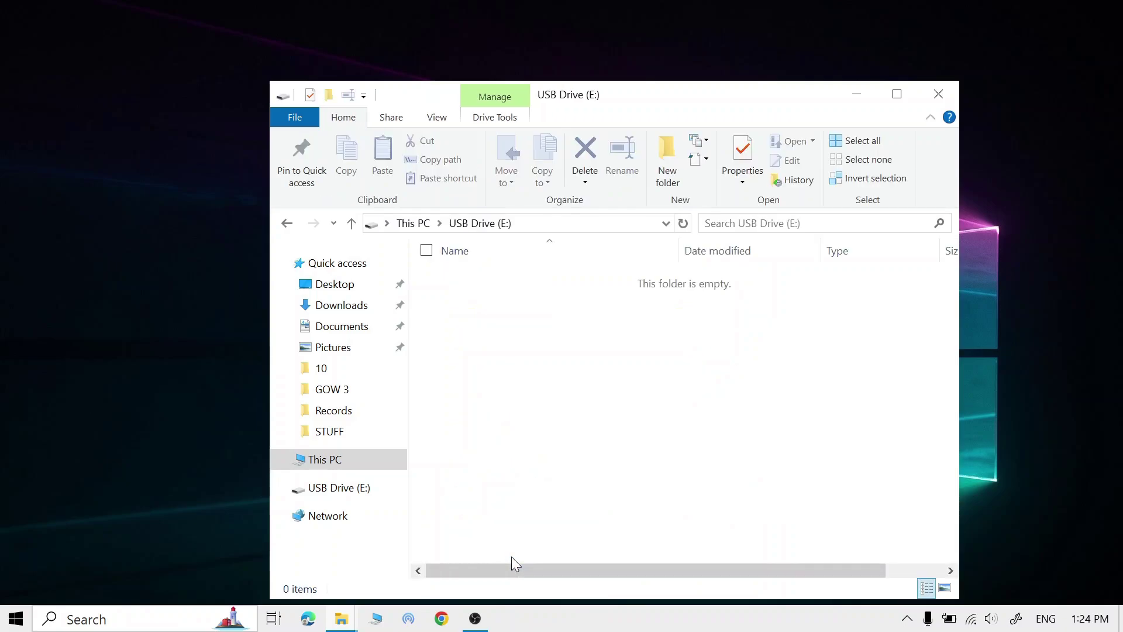
key(ctrl+shift+n)
key(BackSpace)
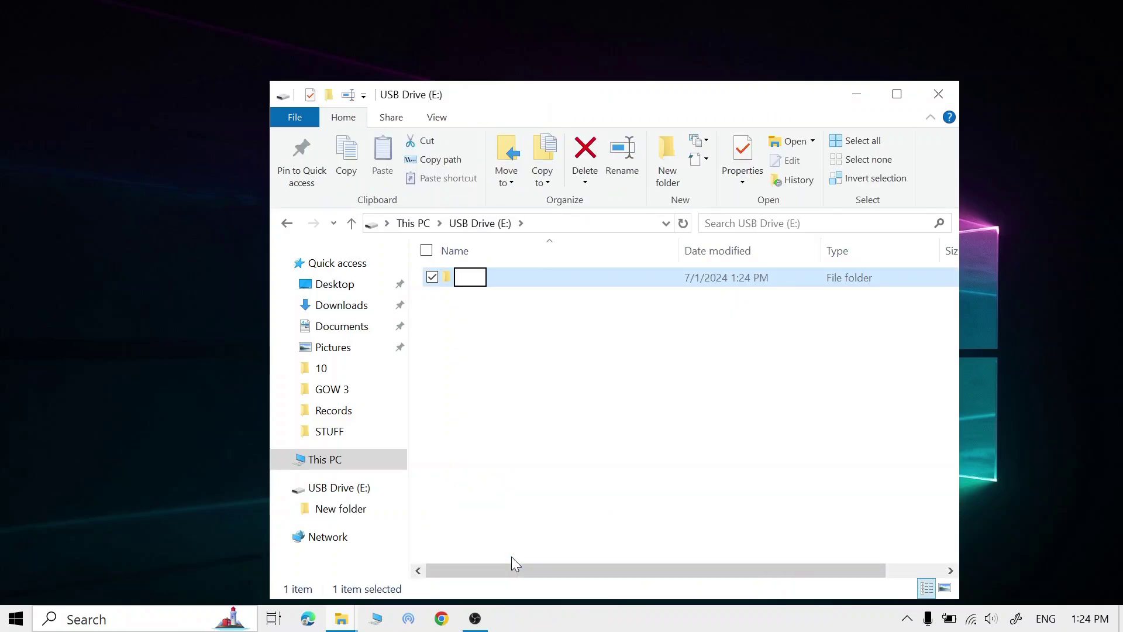
text(PS3)
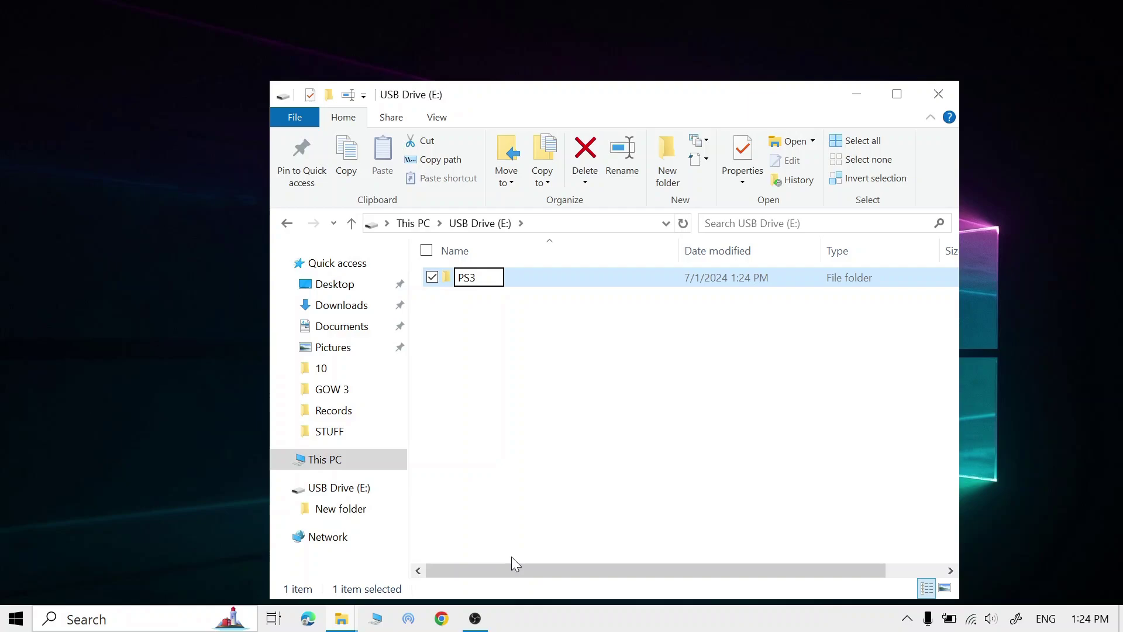
click(592, 289)
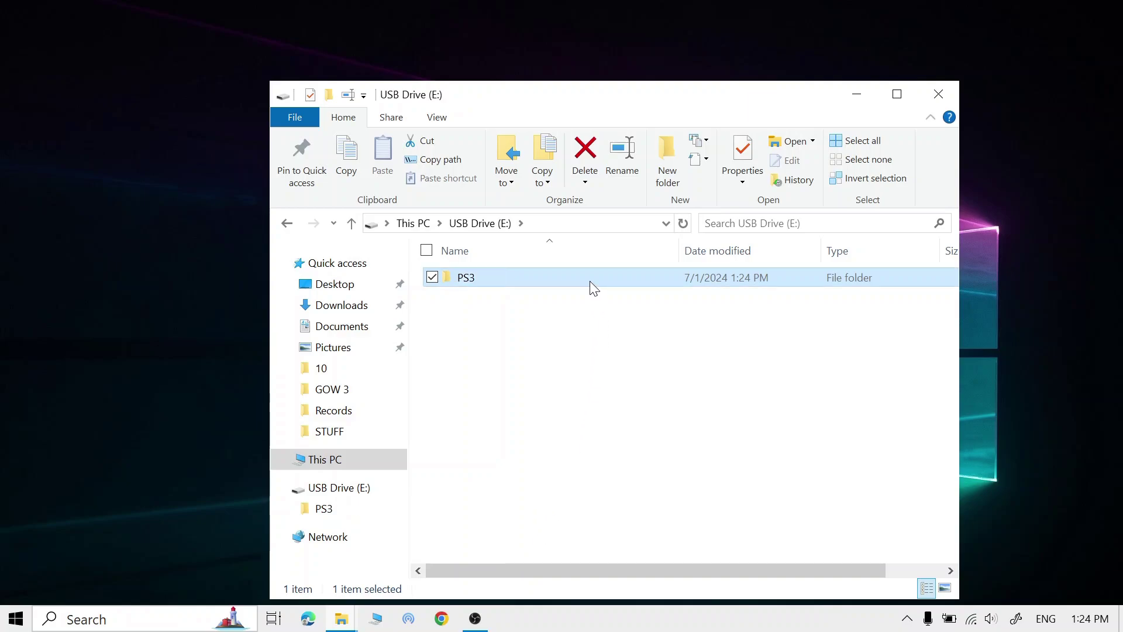
double_click(592, 285)
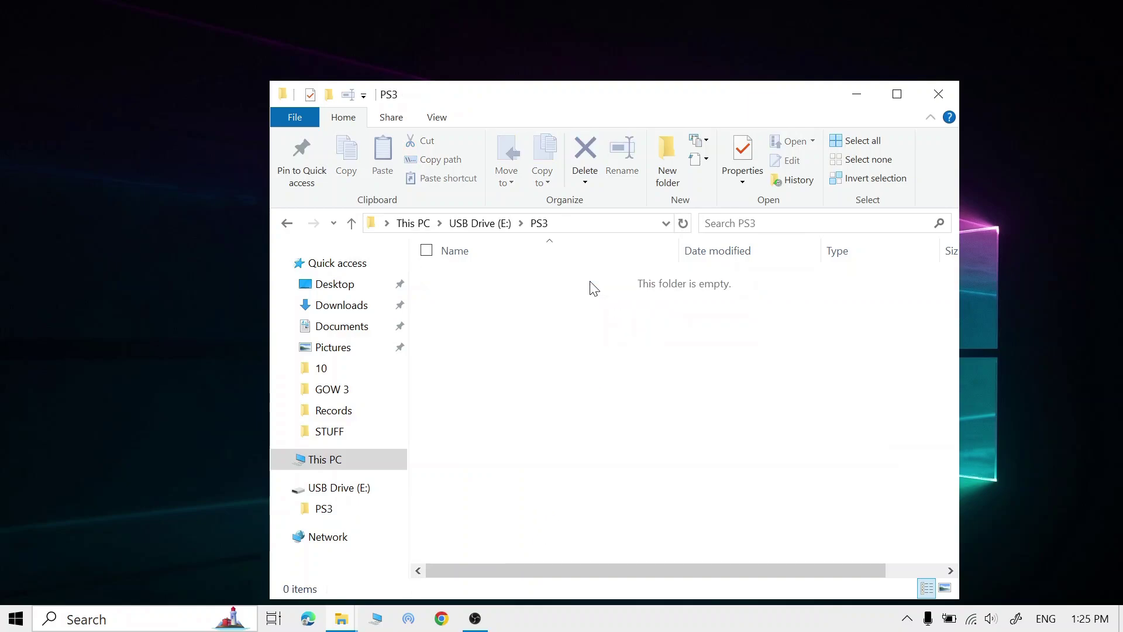
Step: Create an UPDATE folder inside PS3 and open it
key(ctrl+shift+n)
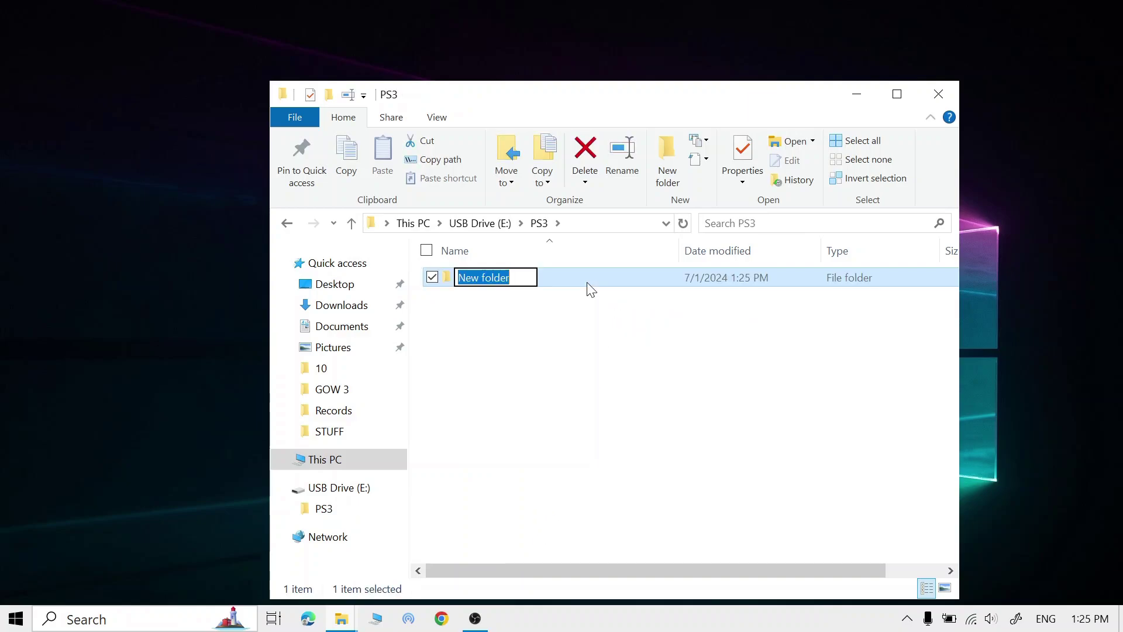
key(BackSpace)
text(Upda)
key(BackSpace)
key(BackSpace)
key(BackSpace)
key(BackSpace)
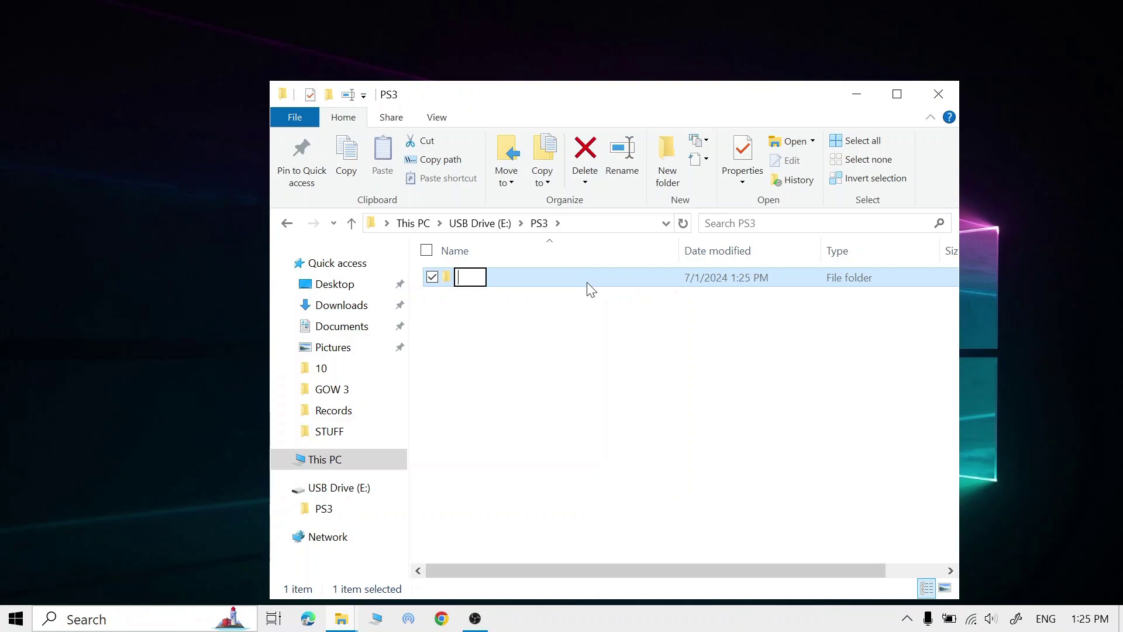
text(UPDATE)
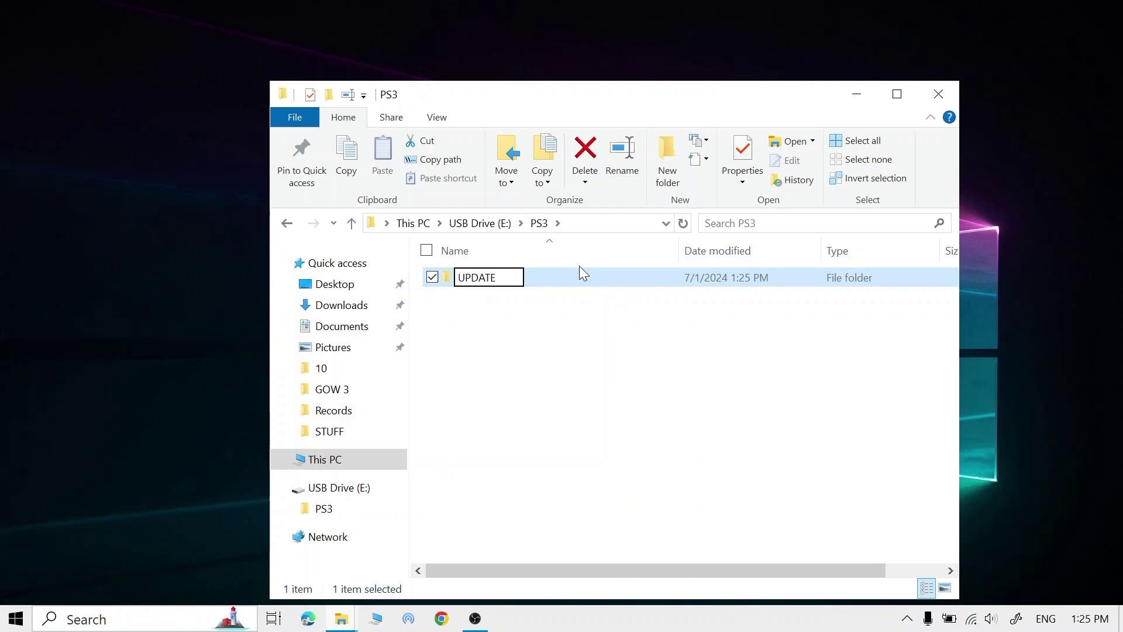
double_click(540, 287)
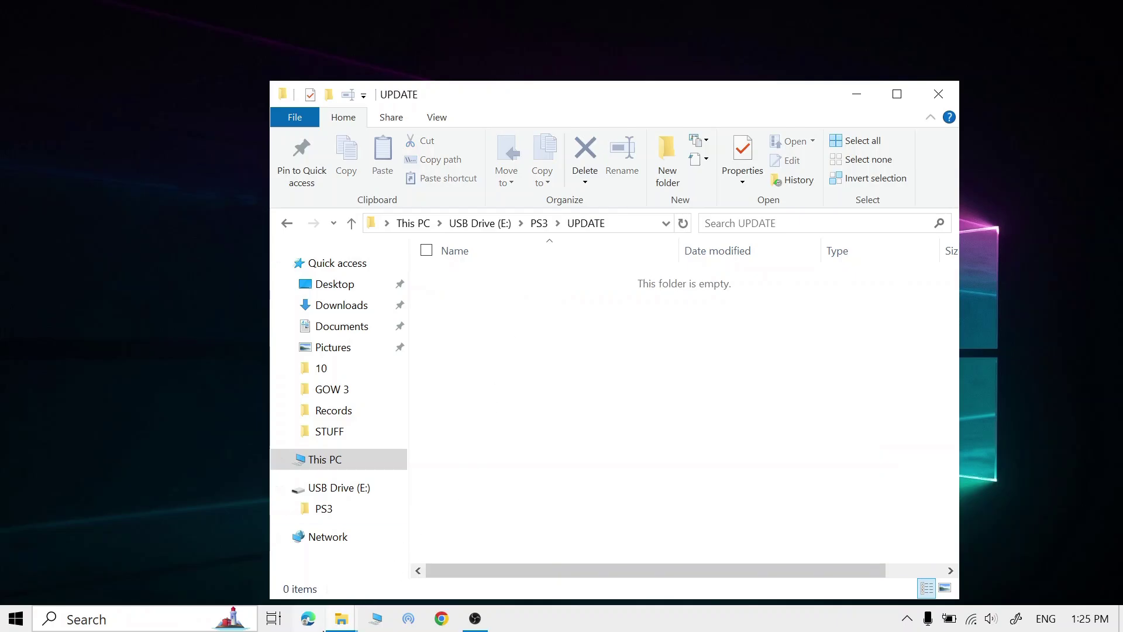
Step: Drag PS3UPDAT.PUP from the PS3 Update window into the USB drive's UPDATE folder
mouse_move(342, 618)
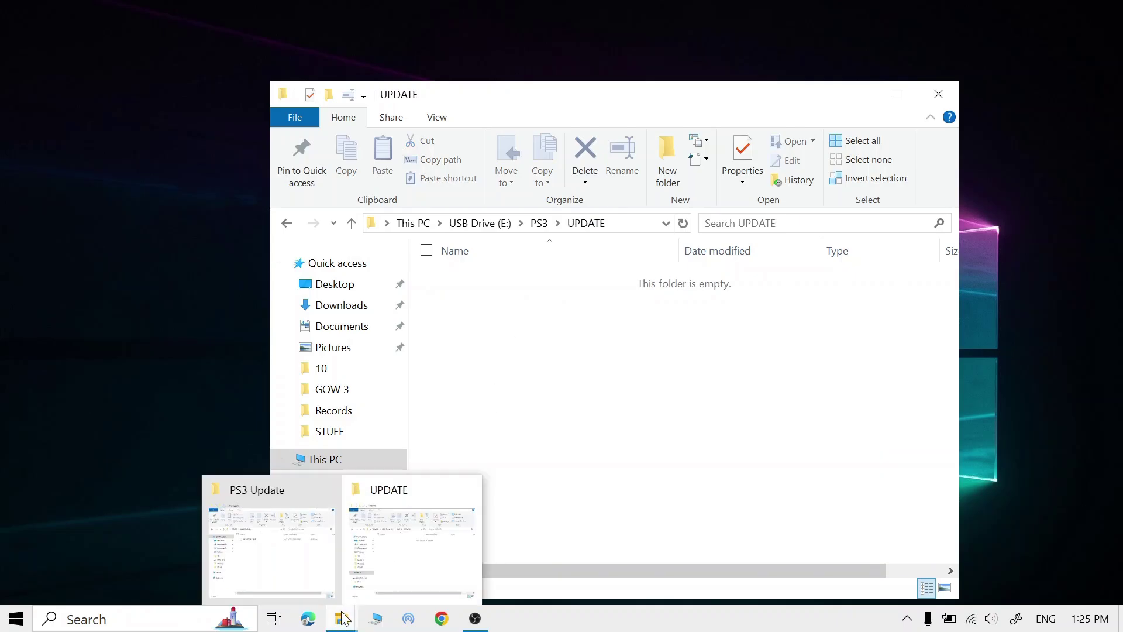
click(303, 556)
drag(436, 94, 214, 102)
drag(396, 283, 833, 334)
click(741, 97)
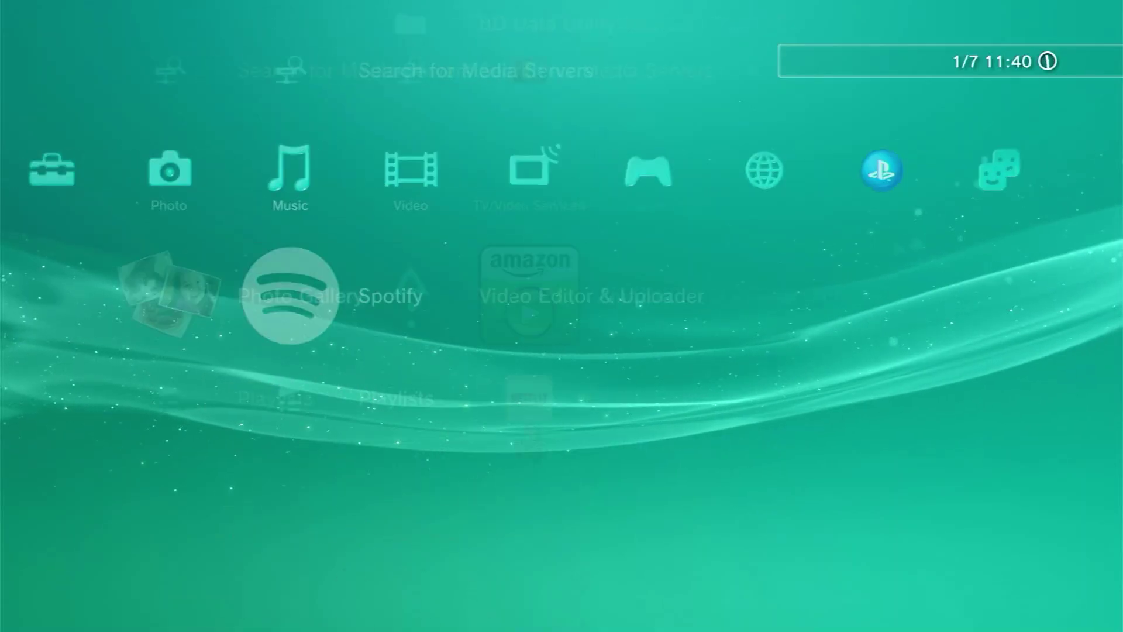
Step: Check the USB device is detected, then open Settings > System Update on the XMB
key(Left)
key(Left)
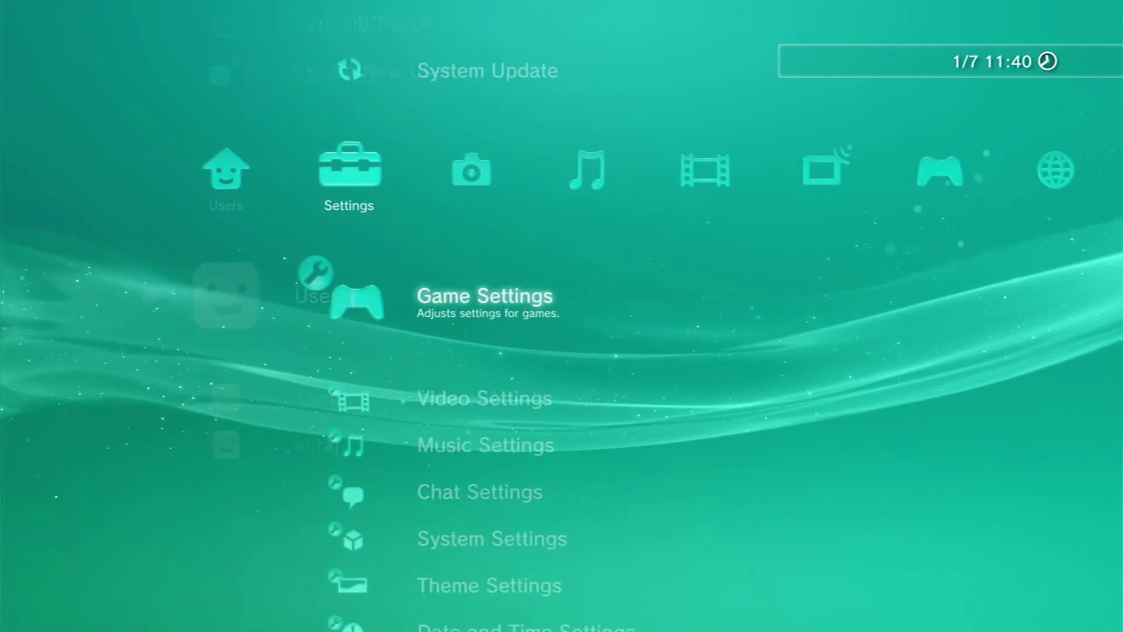
key(Right)
key(Right)
key(Right)
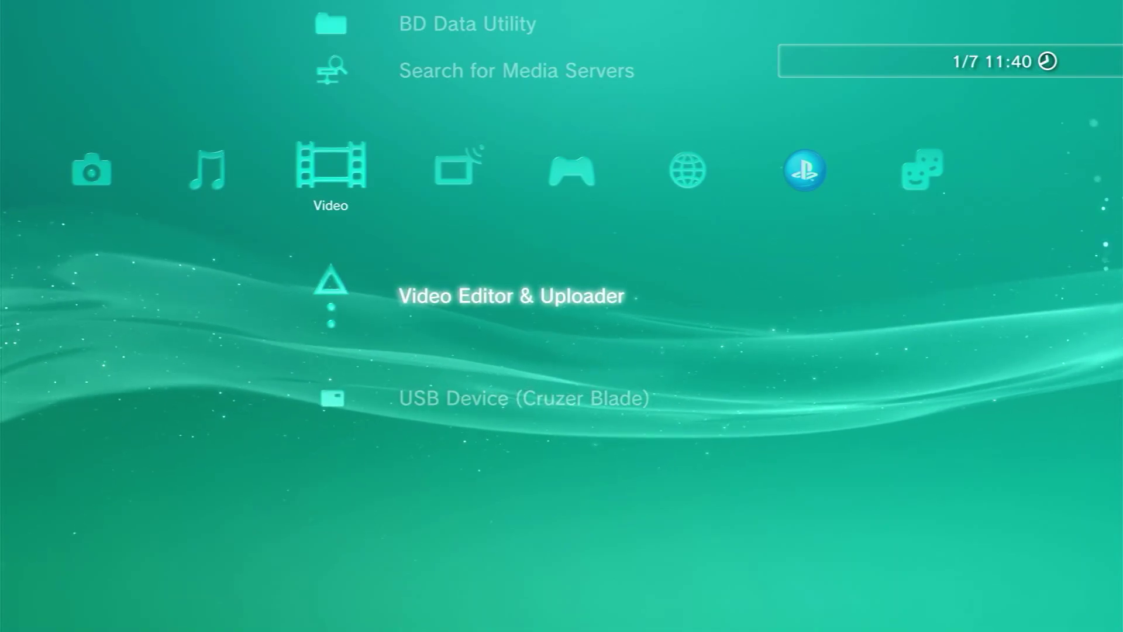
key(Down)
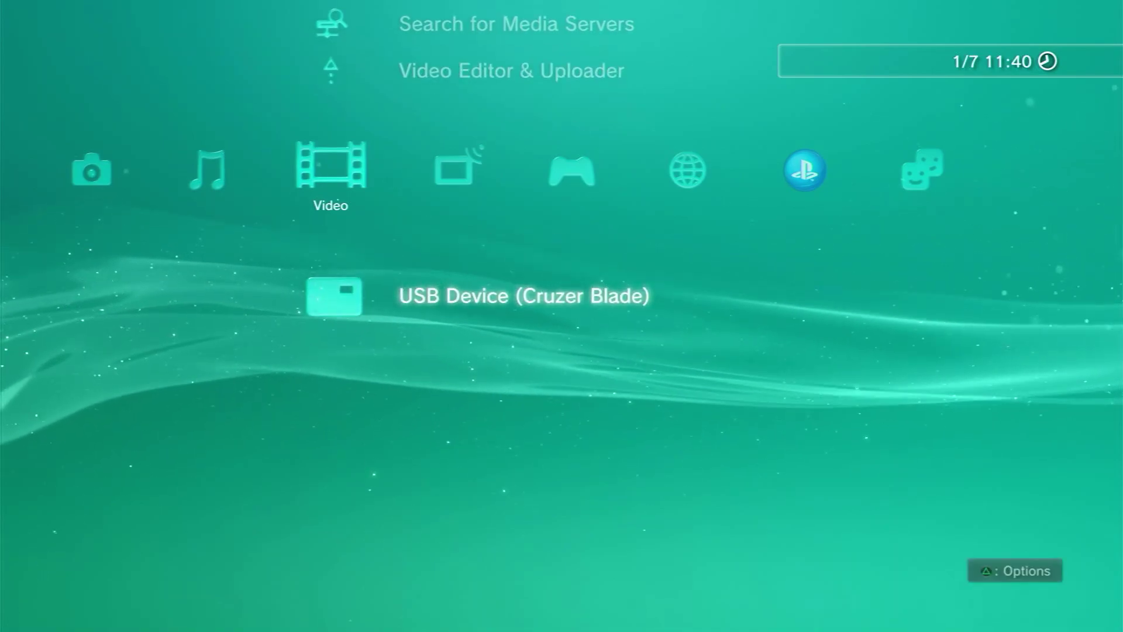
key(Left)
key(Left)
key(Left)
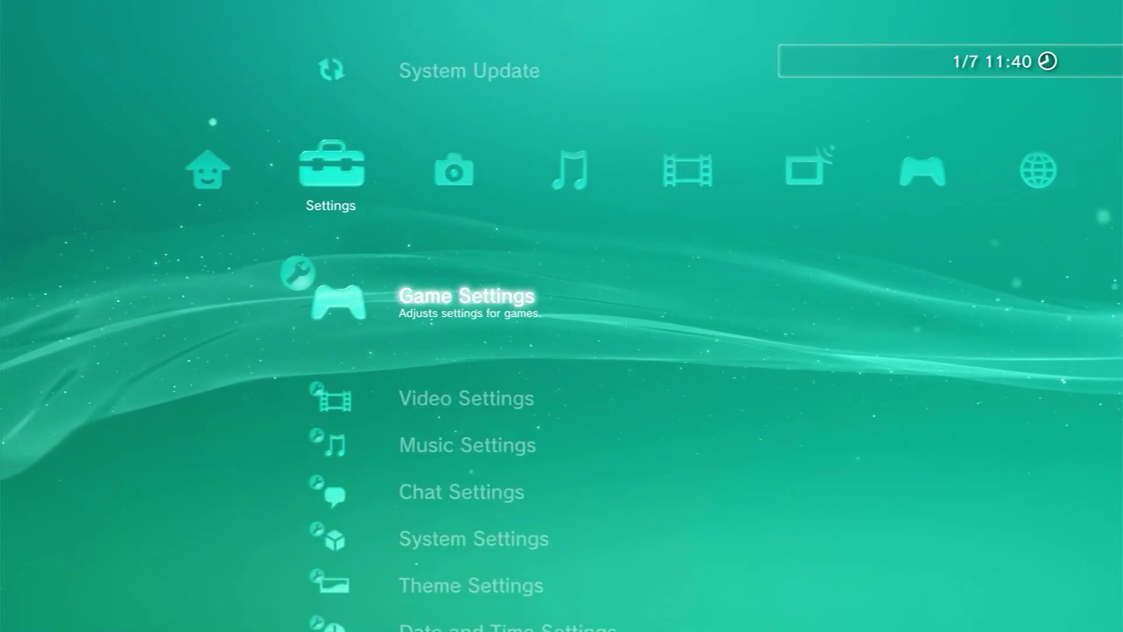
key(Up)
key(Return)
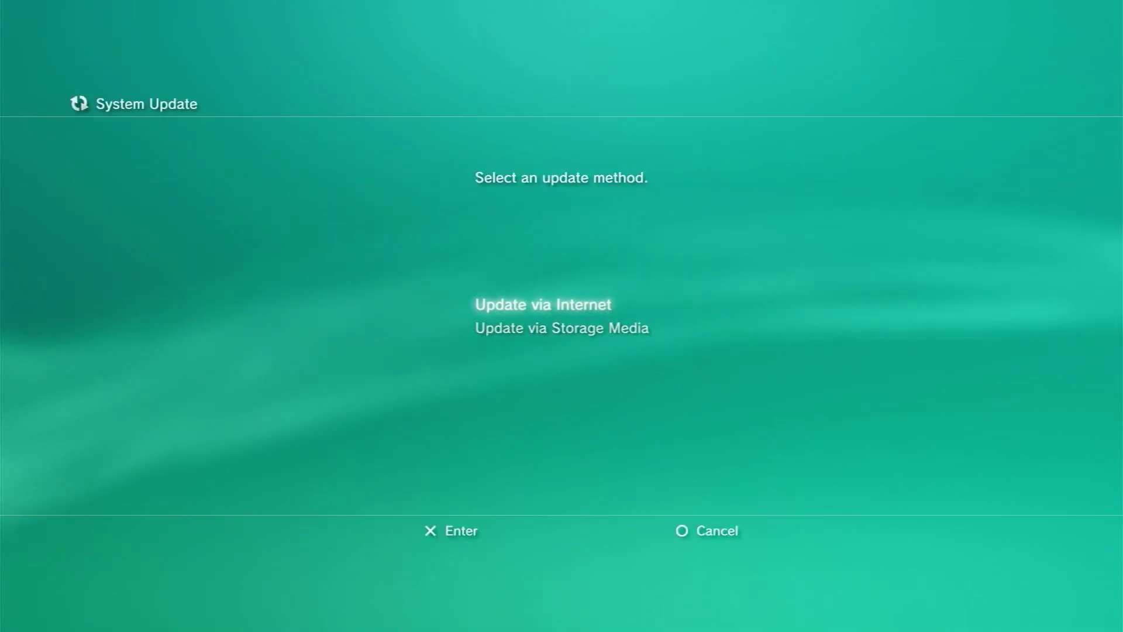
Step: Choose Update via Storage Media, confirm the 4.91 update, and accept the user agreement to install
key(Down)
key(Return)
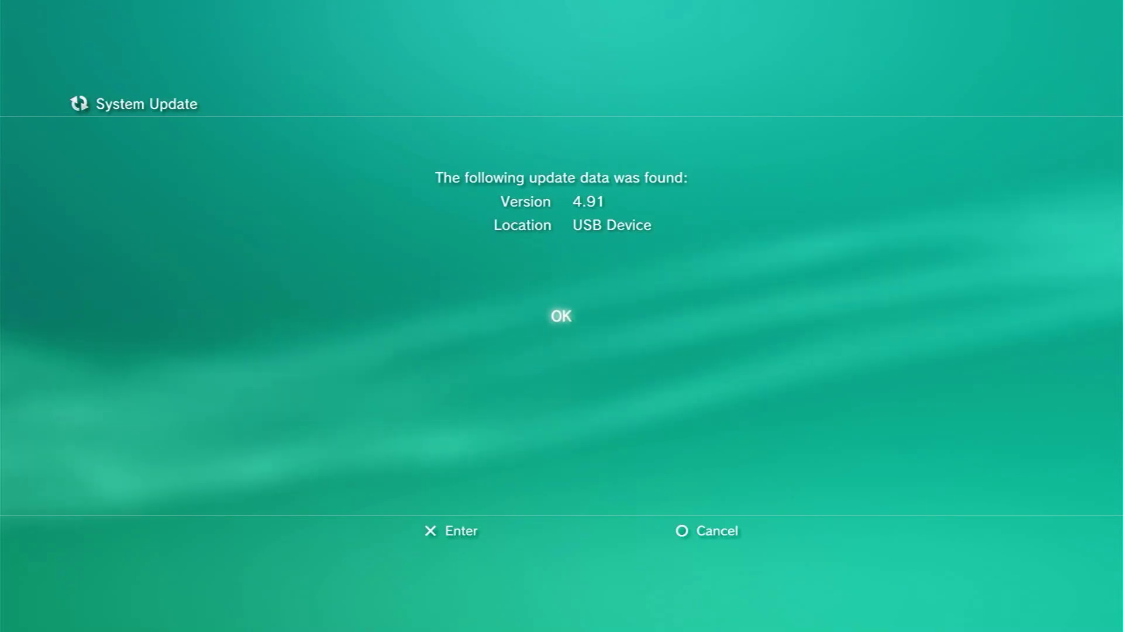
key(Return)
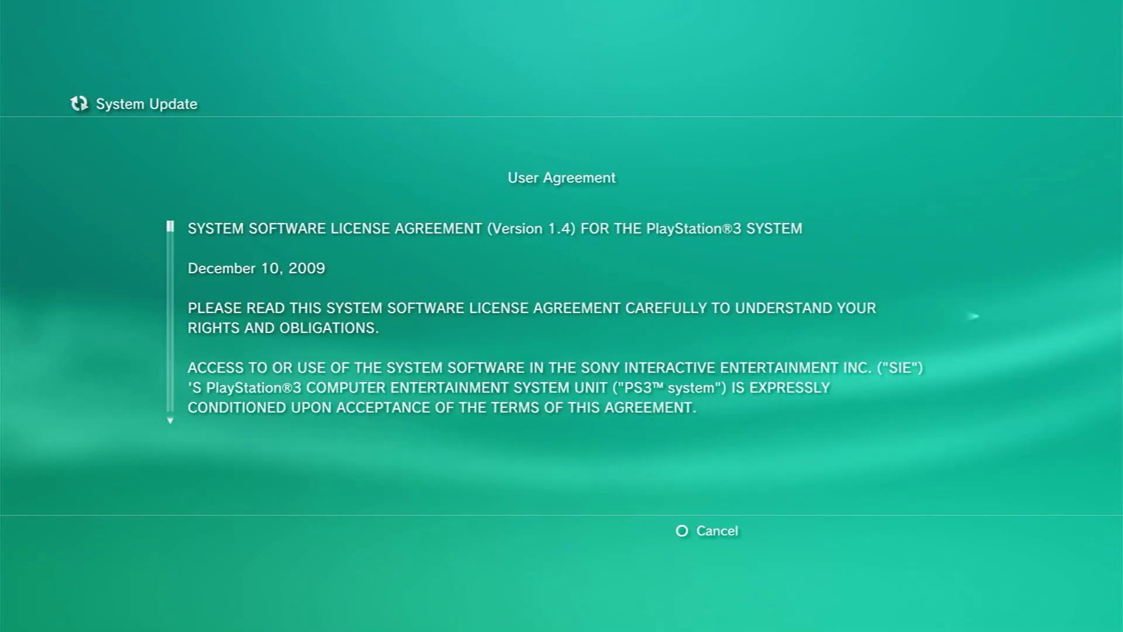
key(Return)
key(Down)
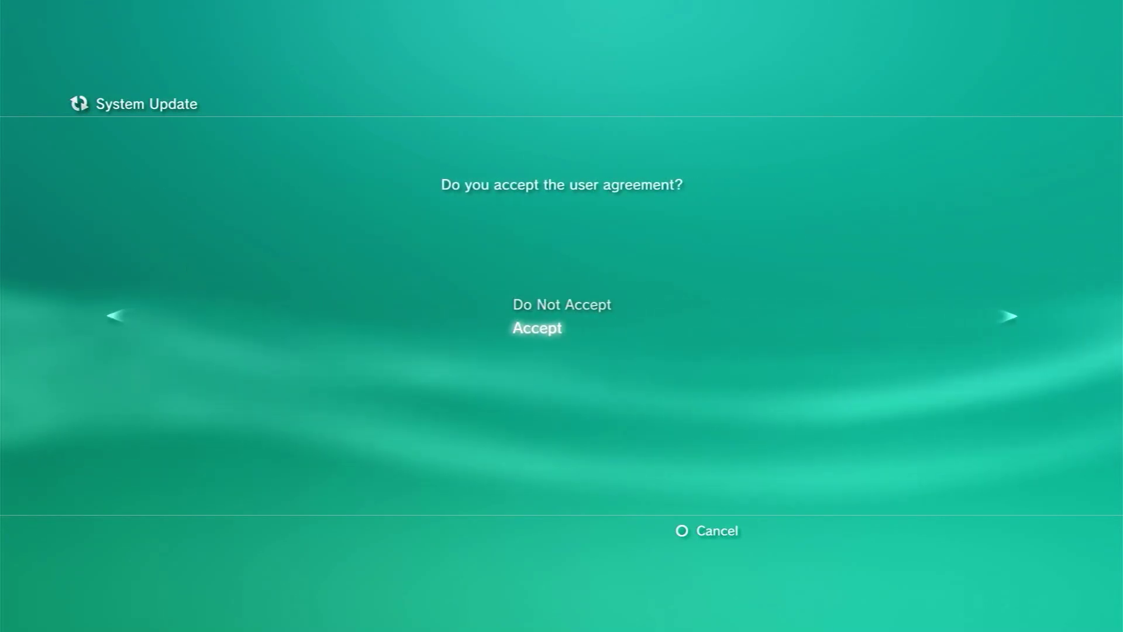
key(Return)
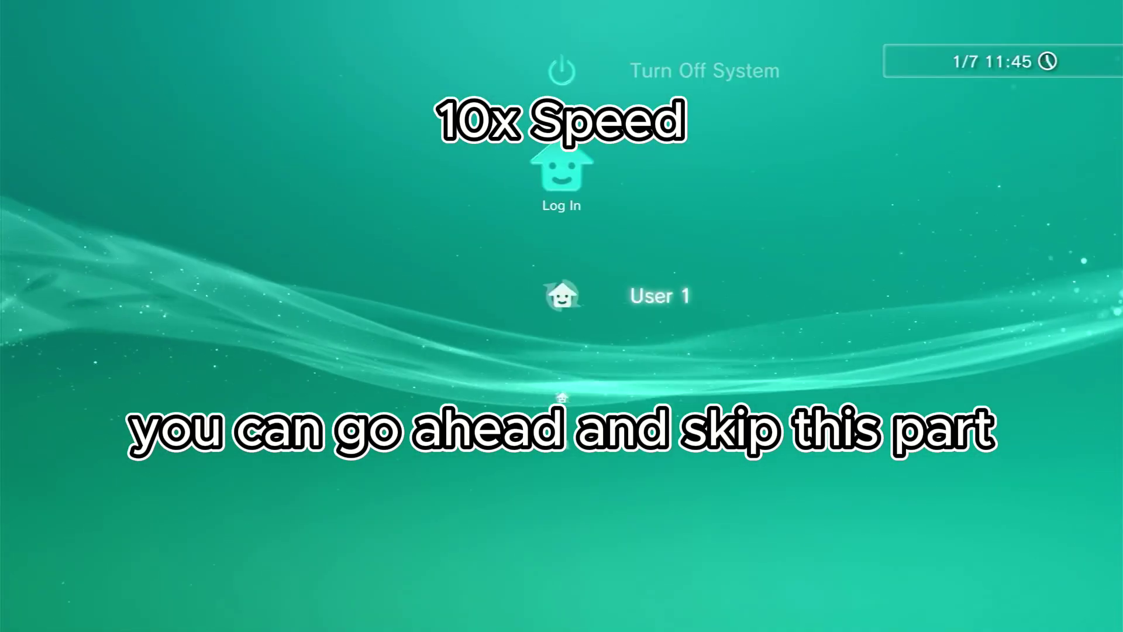
Step: Log in as User 1 and open Settings > System Settings > System Information, showing Version 4.91
key(Return)
key(Right)
key(Right)
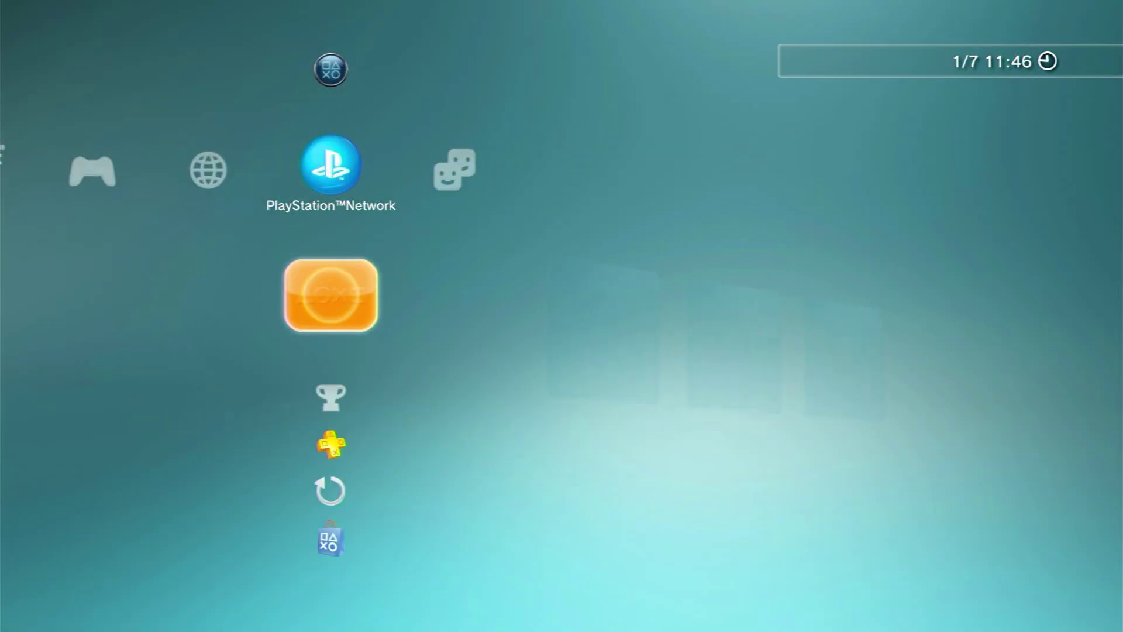
key(Left)
key(Left)
key(Left)
key(Left)
key(Left)
key(Left)
key(Left)
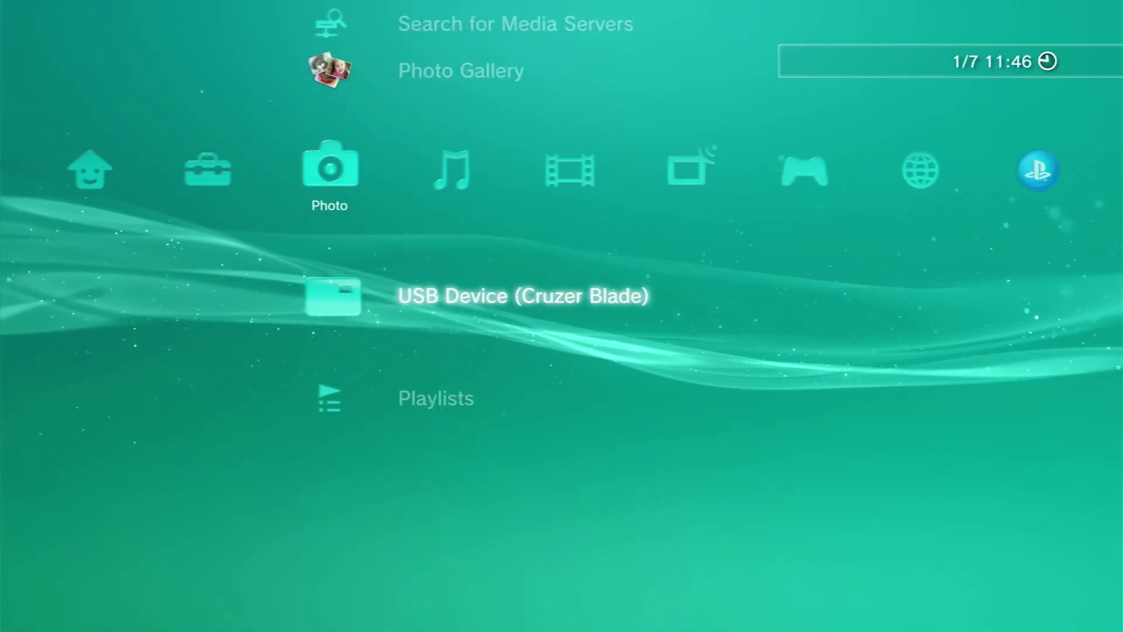
key(Down)
key(Down)
key(Down)
key(Down)
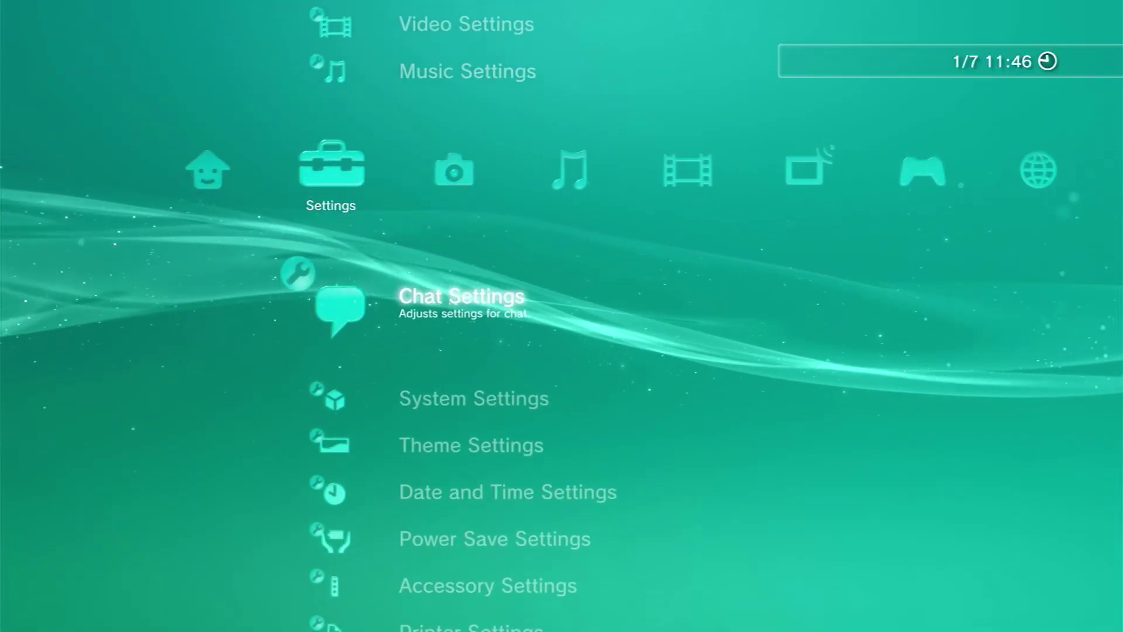
key(Return)
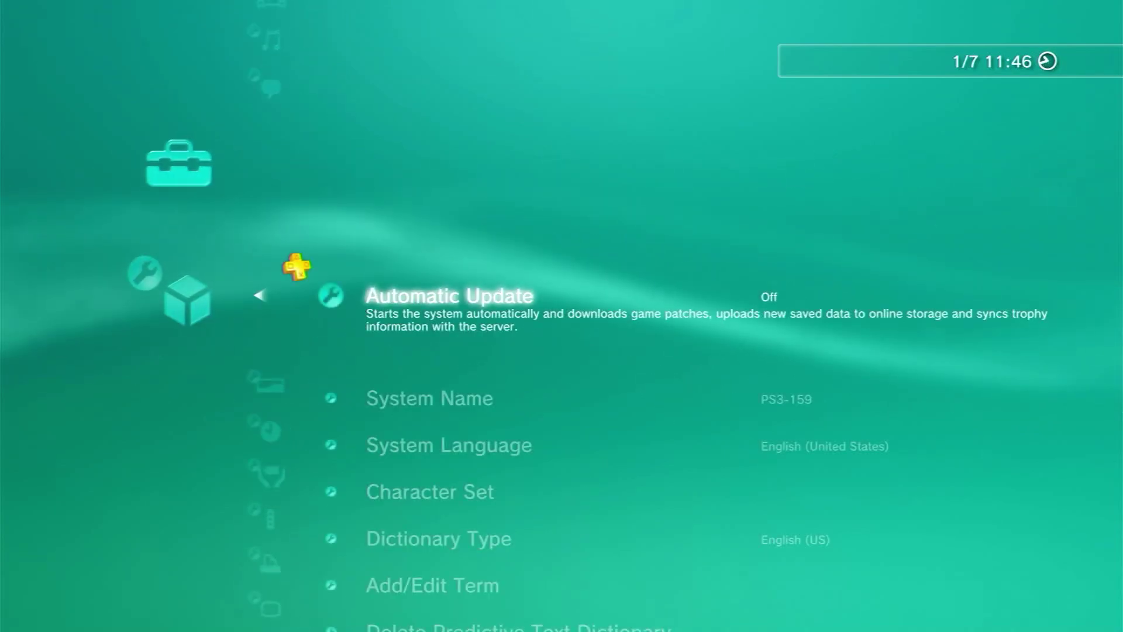
key(Down)
key(Down)
key(Down)
key(Down)
key(Down)
key(Down)
key(Down)
key(Down)
key(Down)
key(Down)
key(Down)
key(Down)
key(Down)
key(Down)
key(Down)
key(Down)
key(Down)
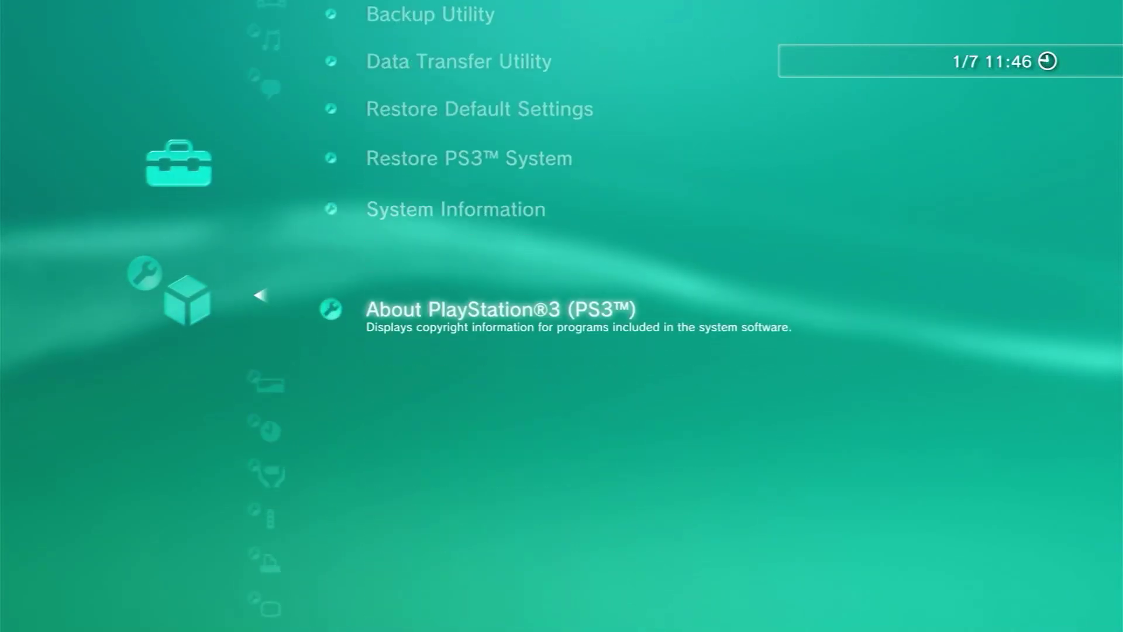
key(Up)
key(Return)
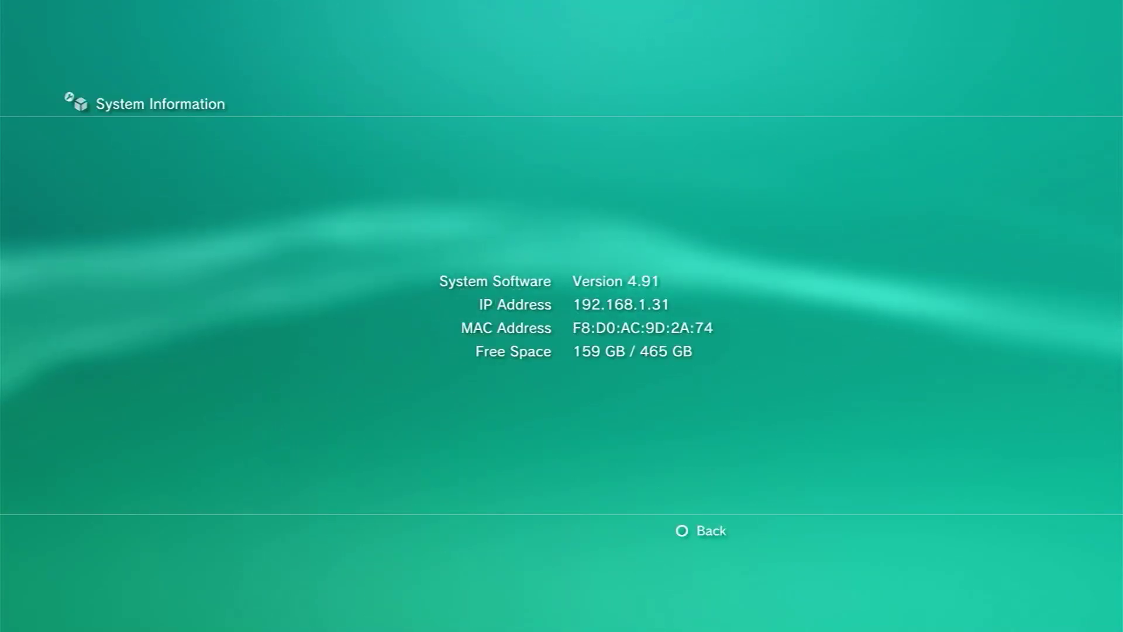